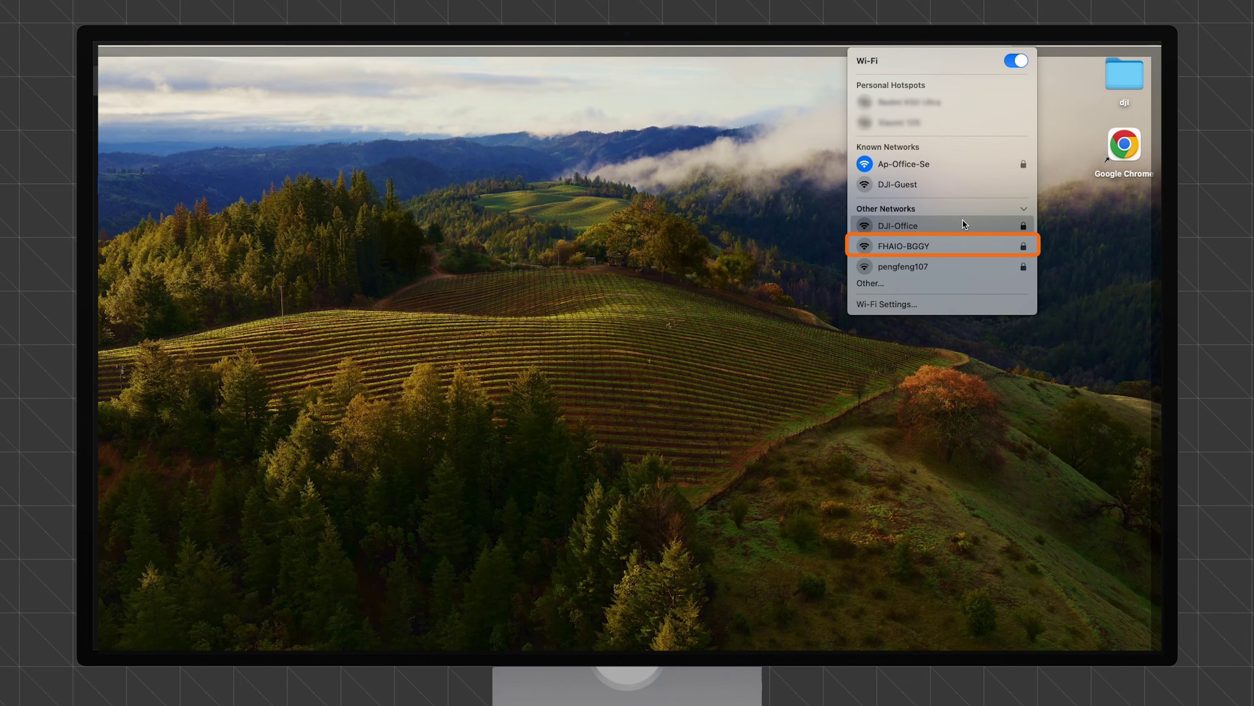
# Join the FHAIO-BGGY Wi-Fi network with its default password, then launch Google Chrome.
pyautogui.click(924, 247)
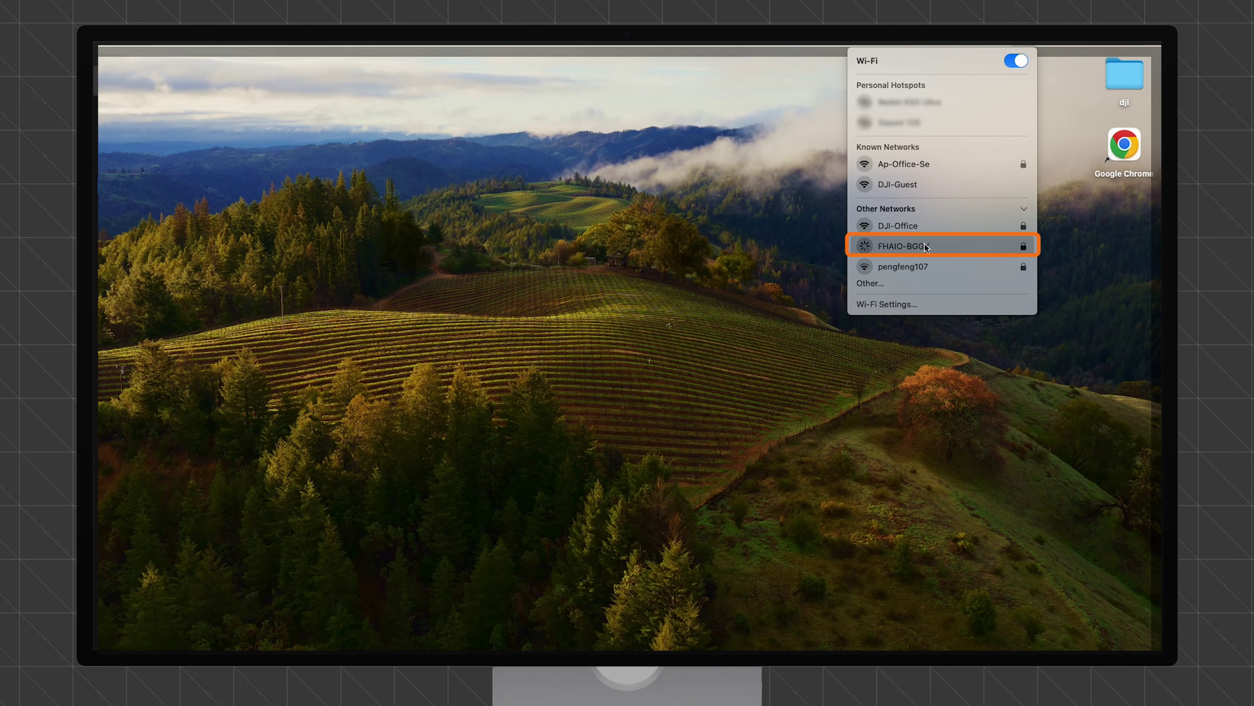
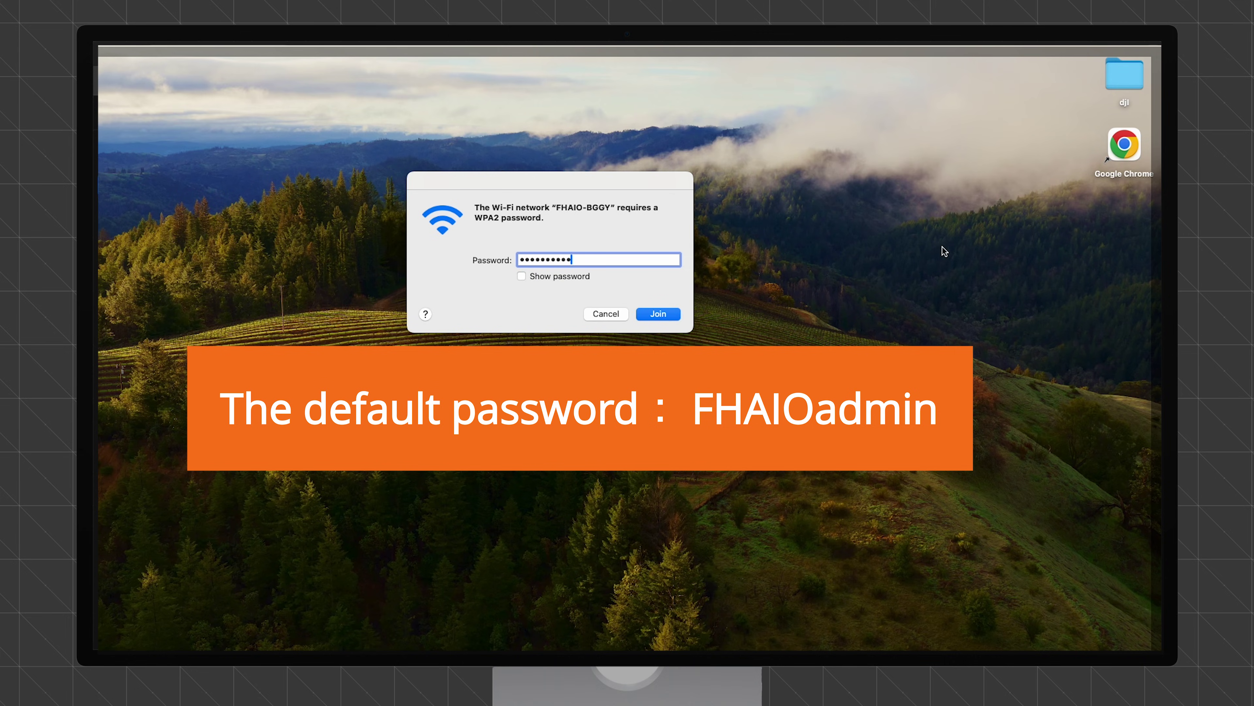
pyautogui.click(674, 315)
pyautogui.doubleClick(1124, 144)
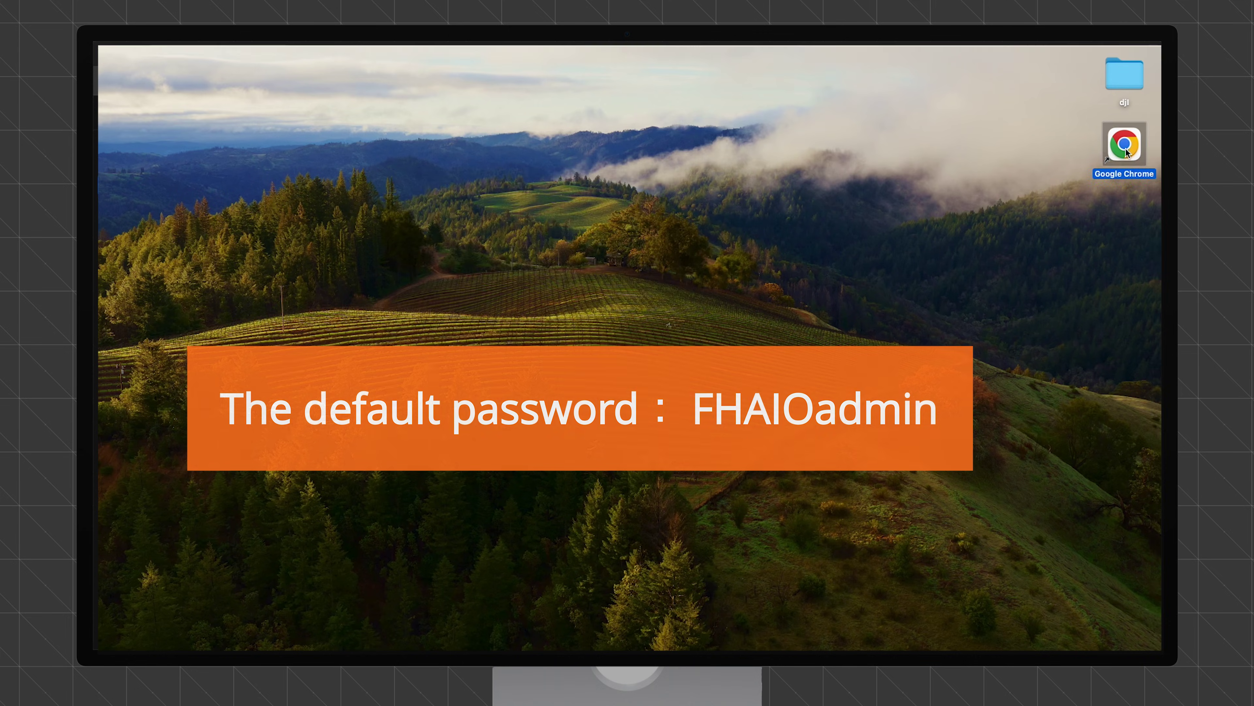
pyautogui.write('http://192.168.1.1:30888/')
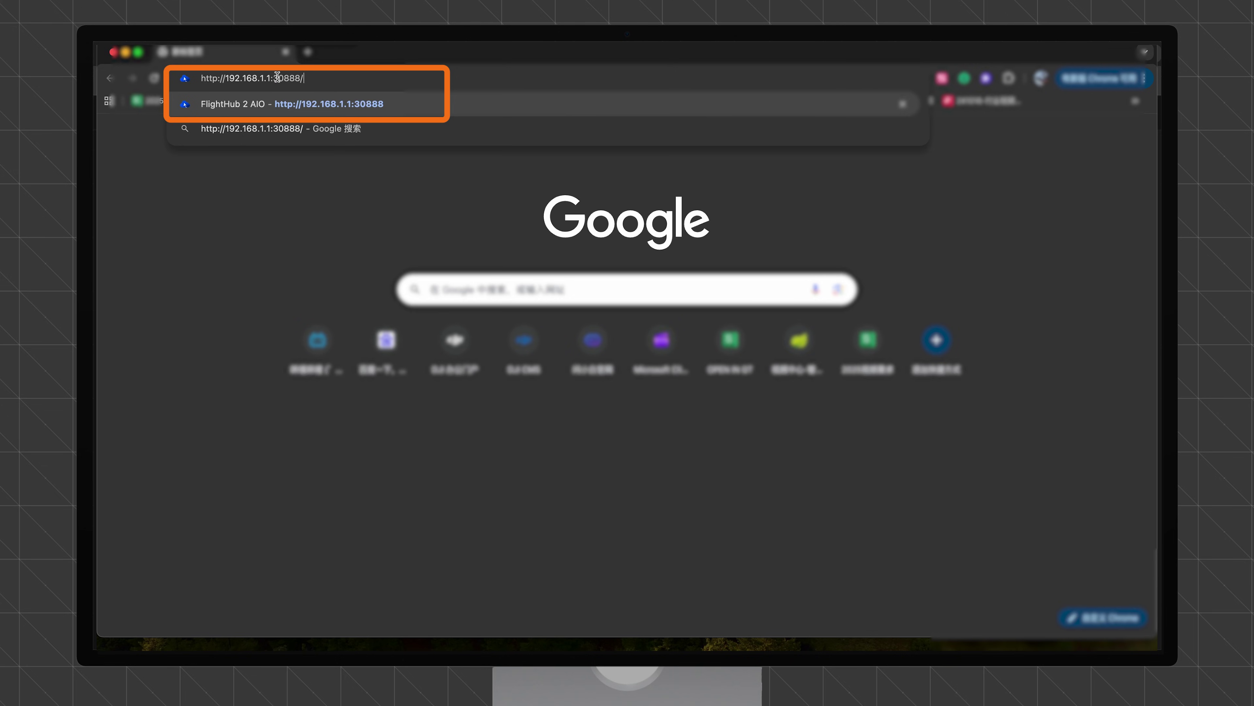
pyautogui.press('Return')
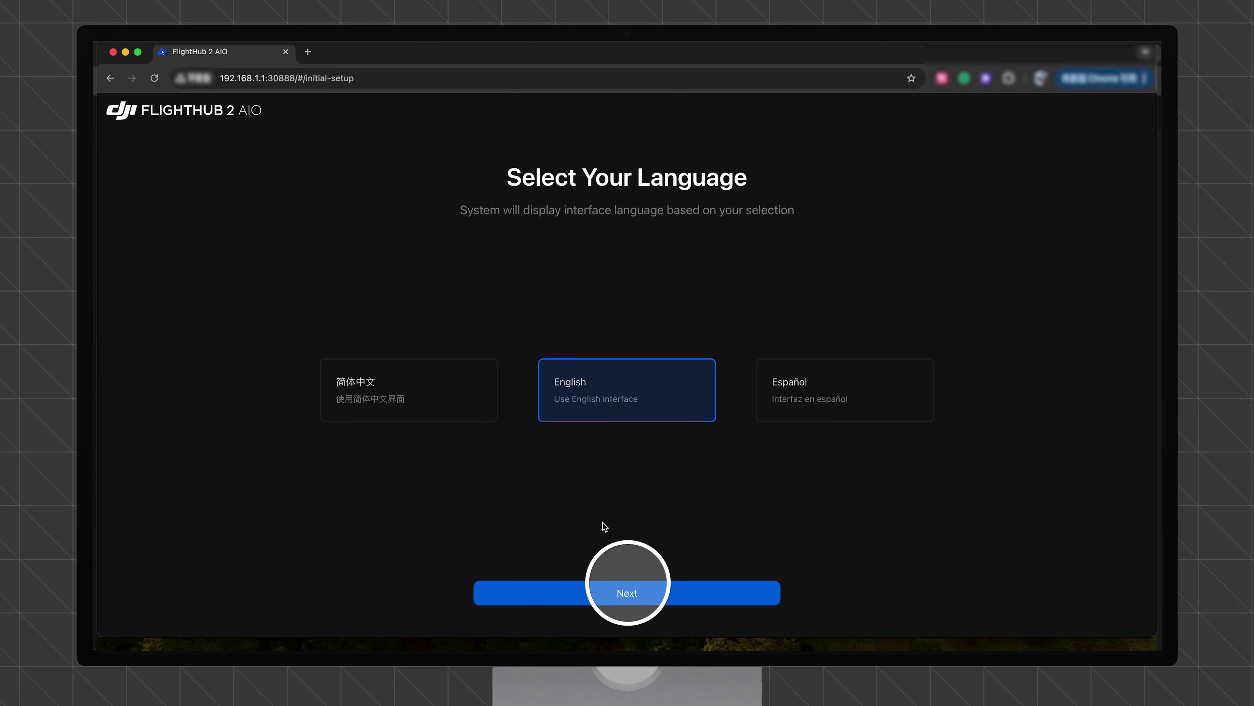
# Keep English as the language and accept the terms and Privacy Policy.
pyautogui.click(642, 589)
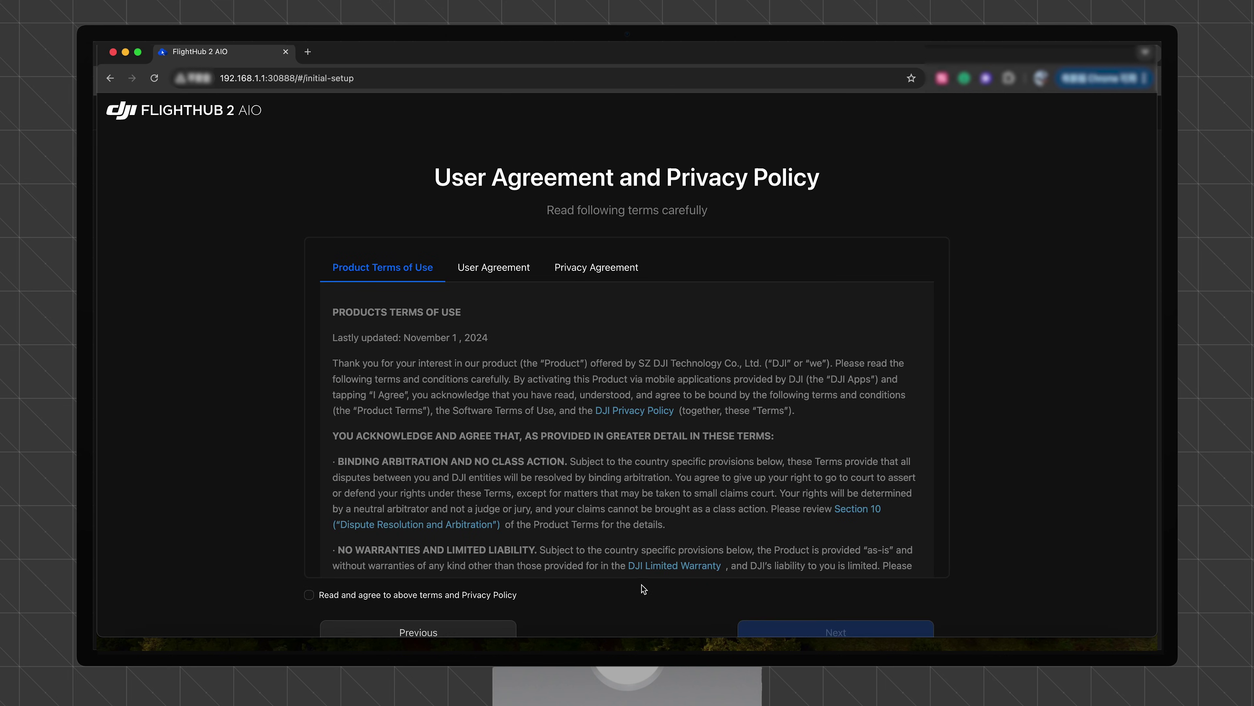
pyautogui.click(467, 596)
pyautogui.scroll(-2, 466, 598)
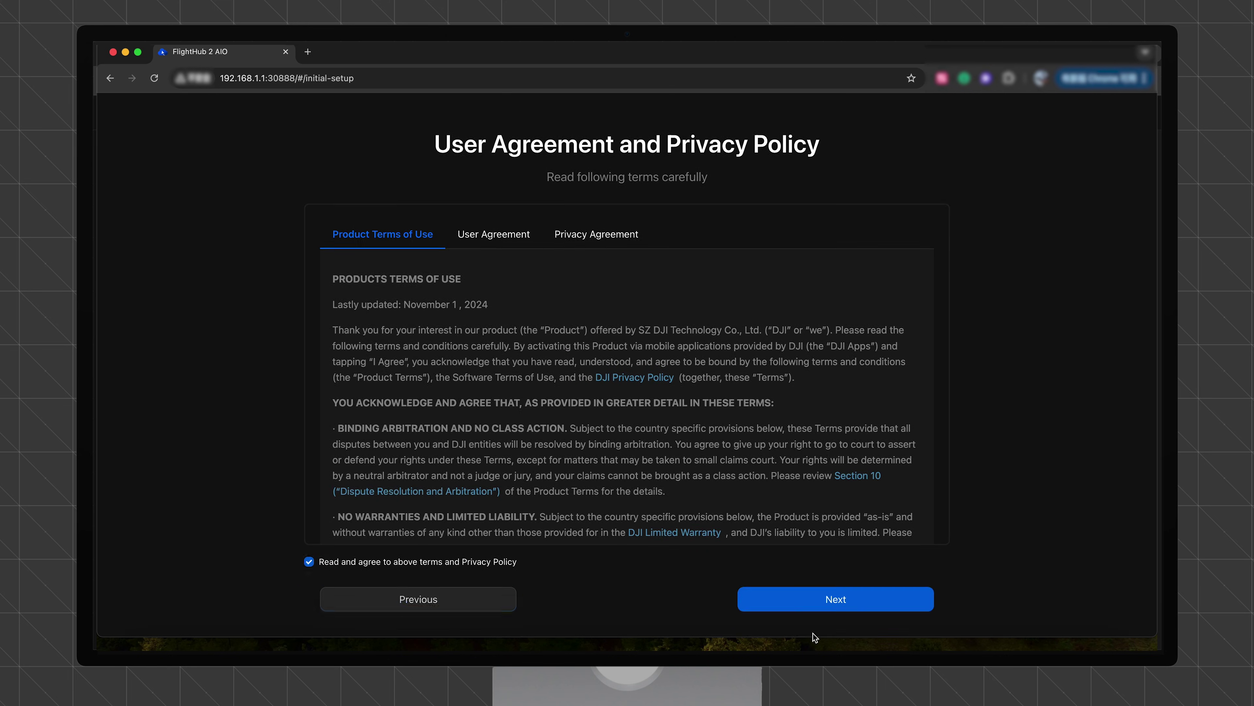
pyautogui.click(807, 600)
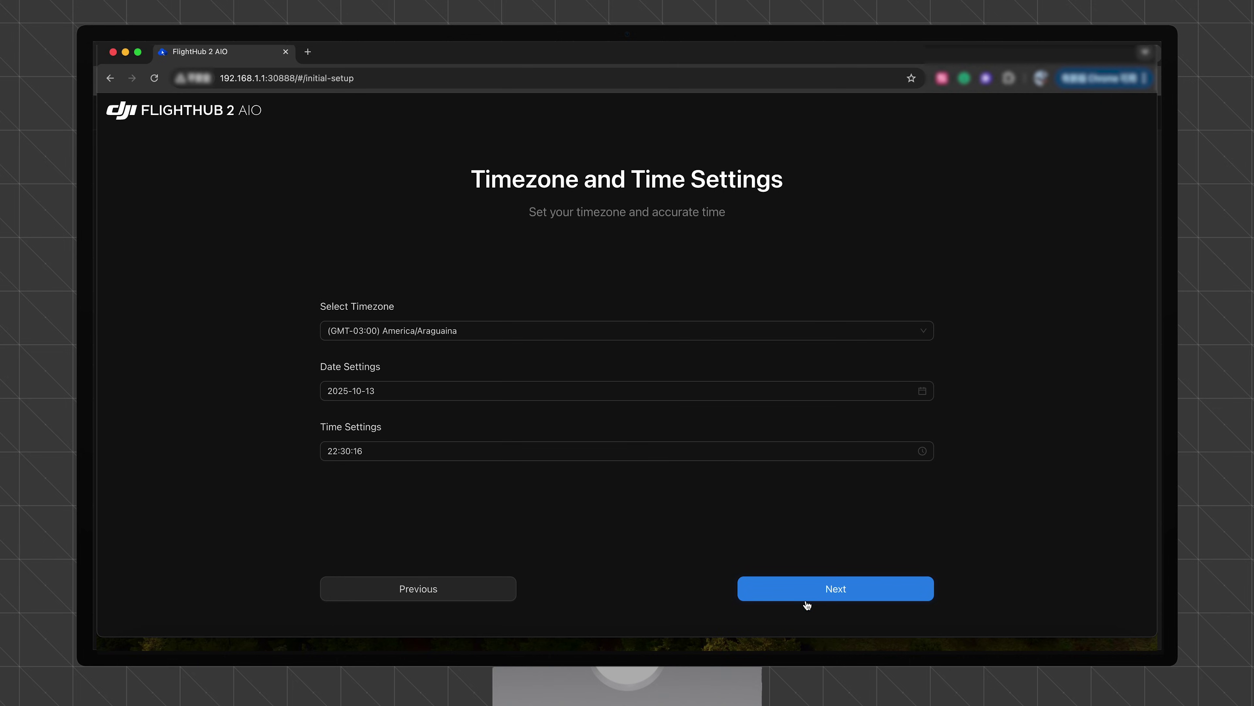
# Set timezone America/Araguaina, date 2025-10-13 and time 14:30:16, then proceed to the backend password.
pyautogui.click(621, 331)
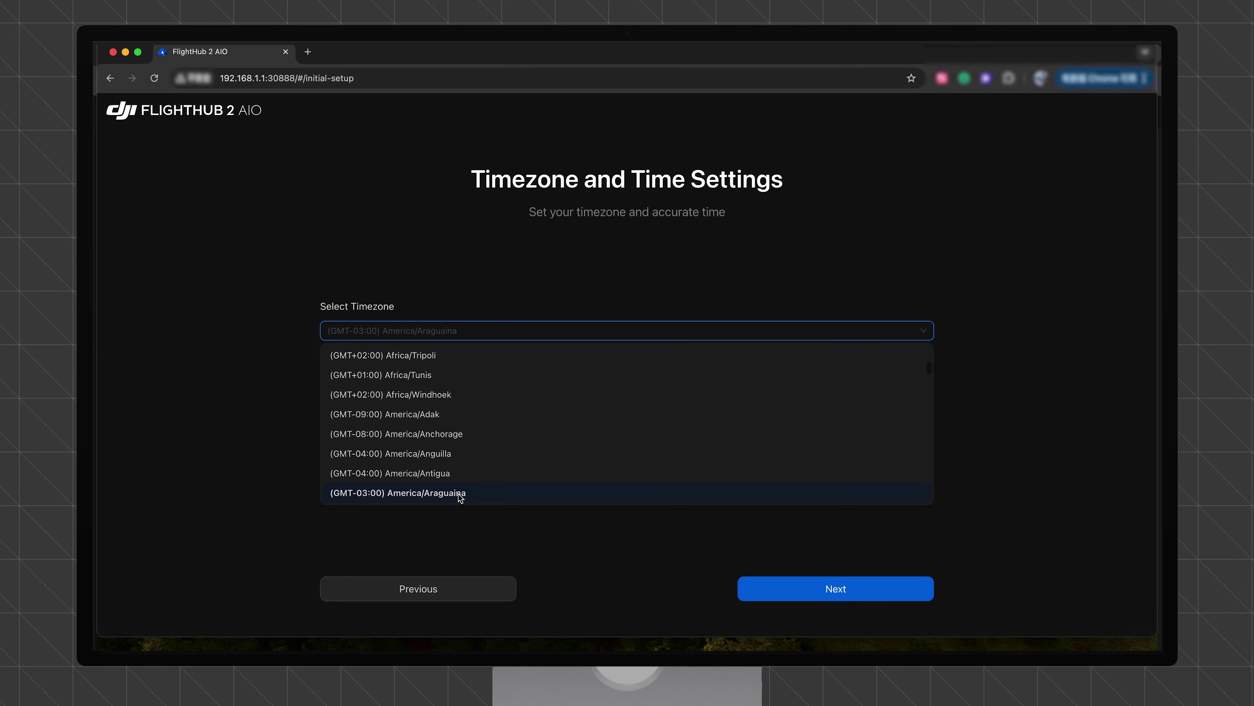
pyautogui.click(458, 493)
pyautogui.click(422, 391)
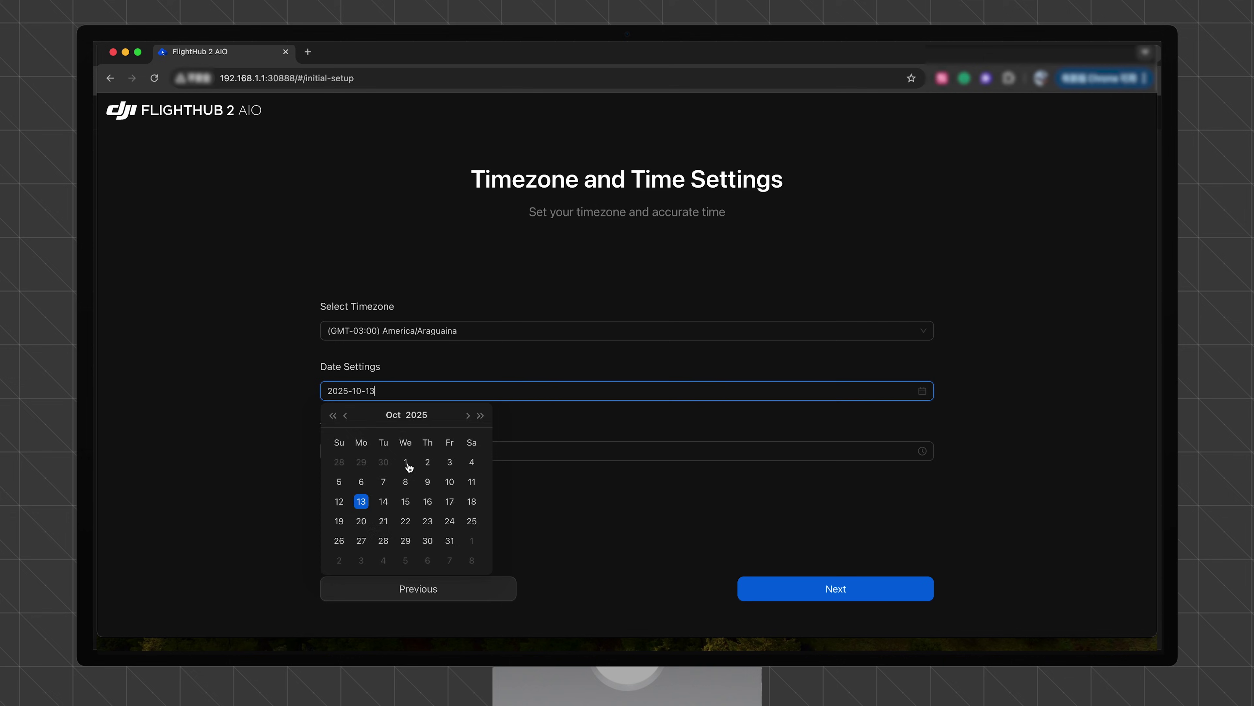
pyautogui.click(361, 502)
pyautogui.click(378, 450)
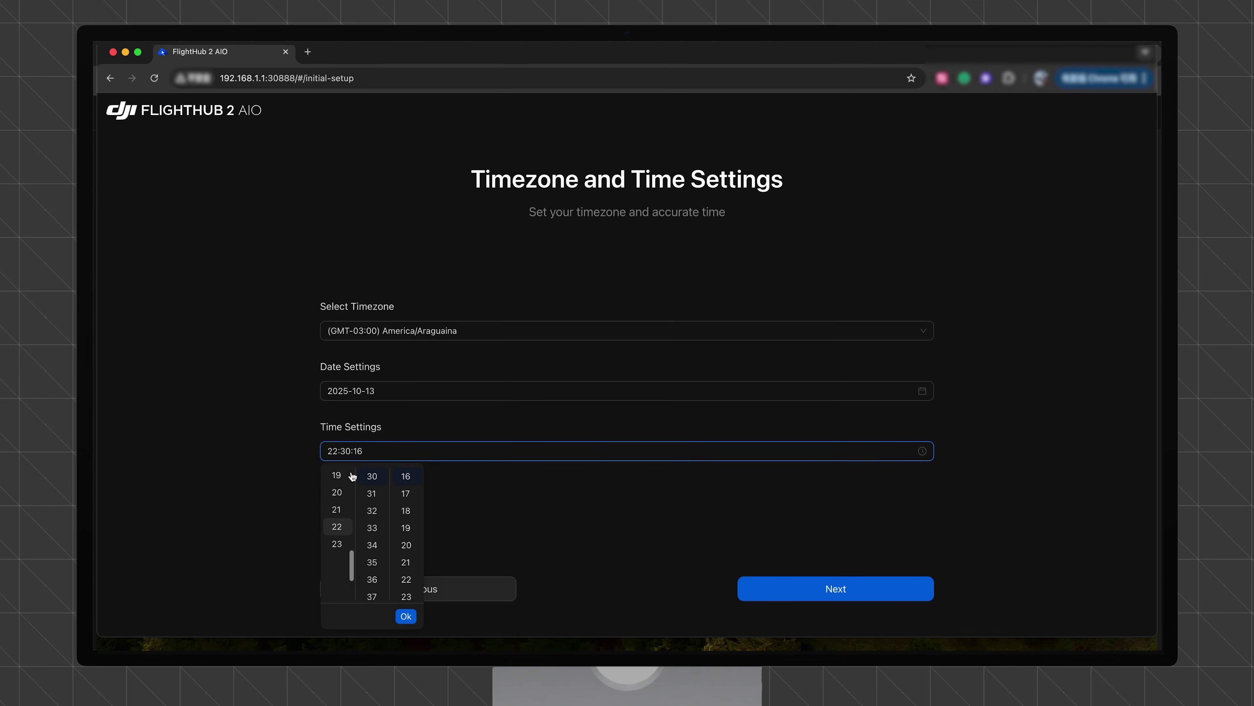
pyautogui.scroll(2, 352, 476)
pyautogui.click(340, 494)
pyautogui.click(406, 616)
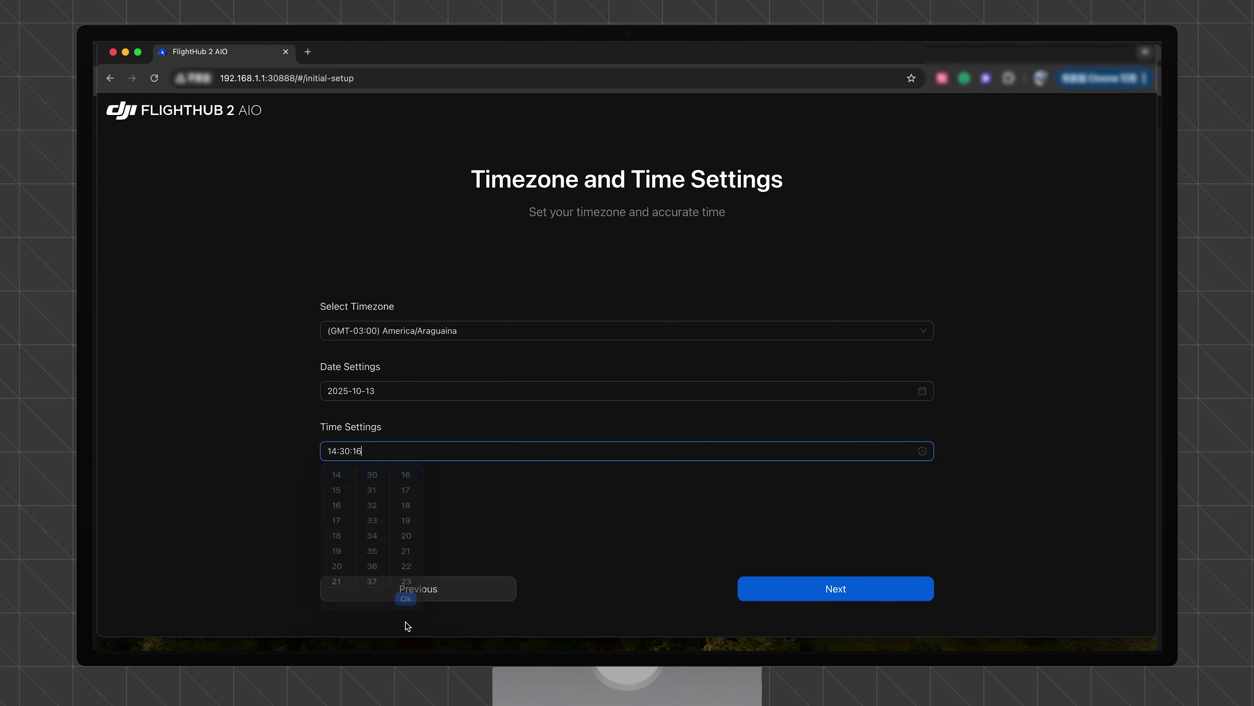
pyautogui.click(783, 587)
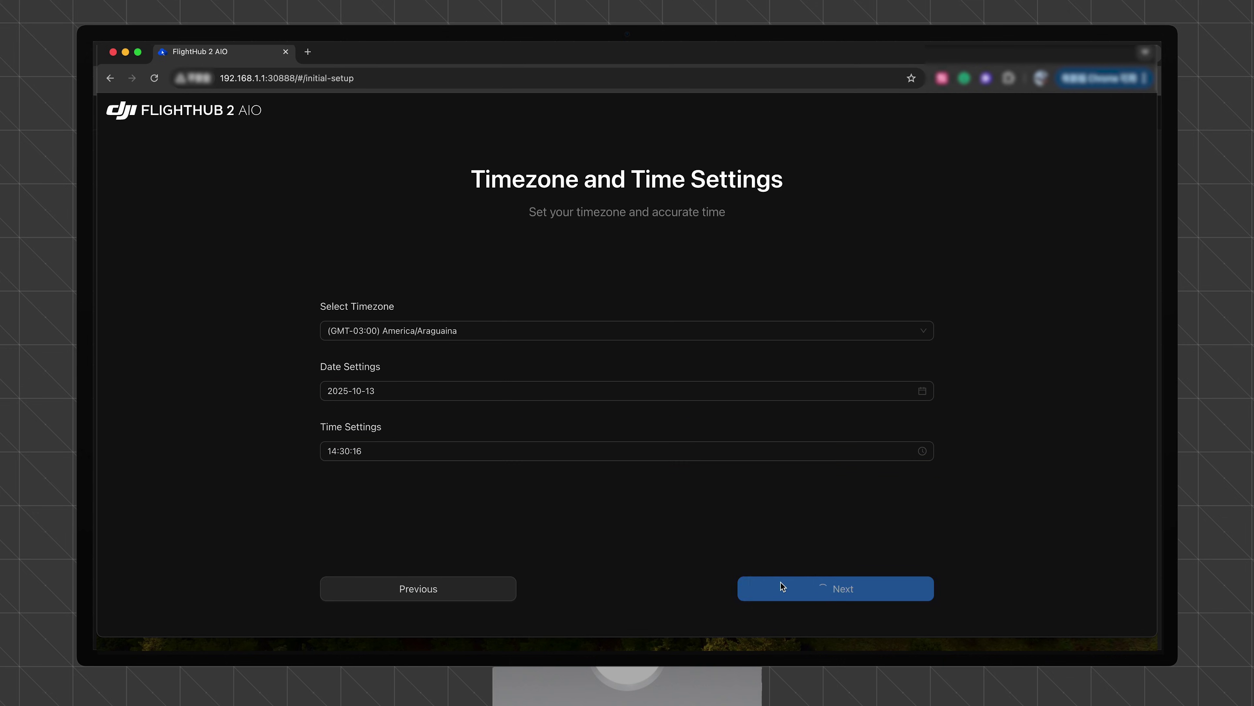
pyautogui.click(602, 333)
# Enter the backend password, fill in both confirmation fields, and submit it.
pyautogui.write('•••')
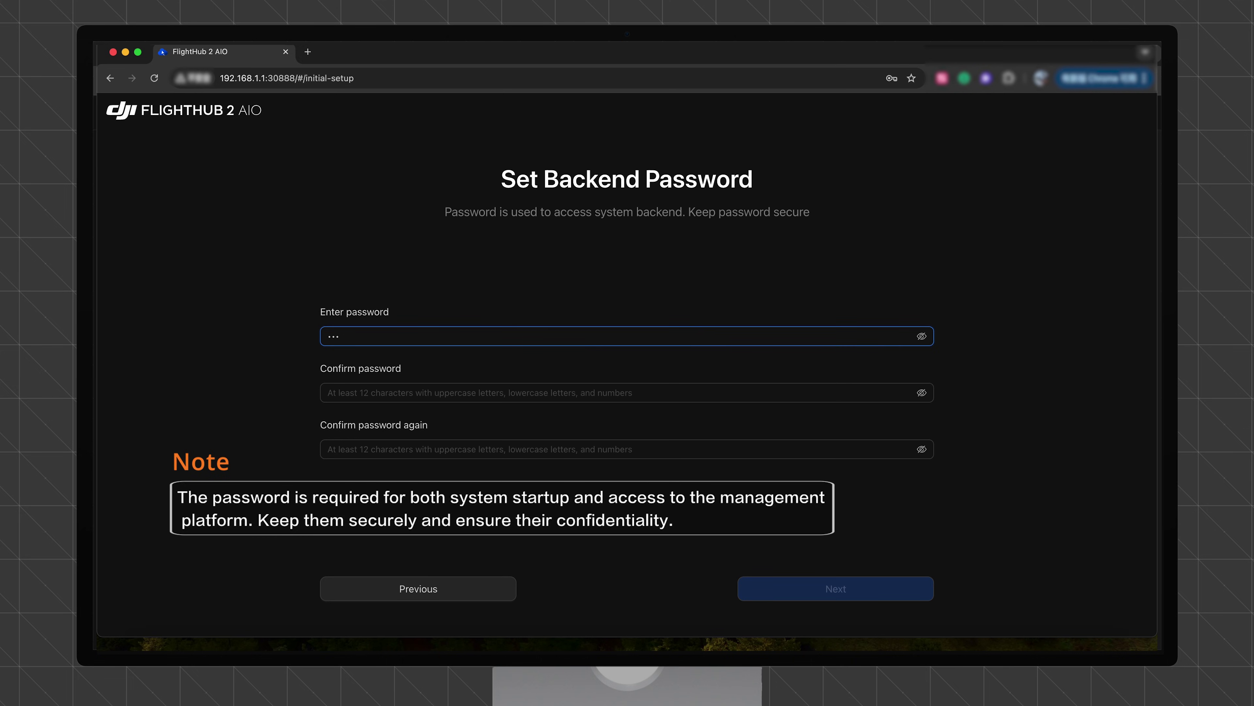
pyautogui.write('•')
pyautogui.press('Tab')
pyautogui.write('••••••')
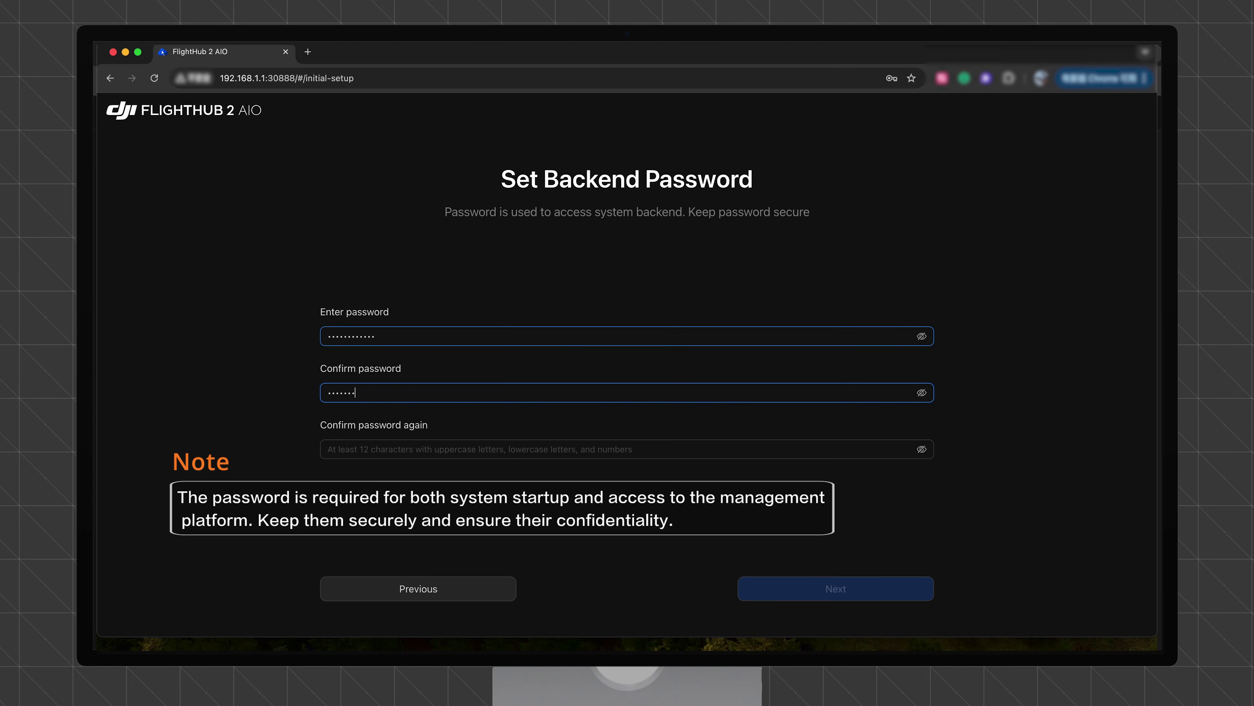
pyautogui.press('Tab')
pyautogui.write('••••••')
pyautogui.click(835, 593)
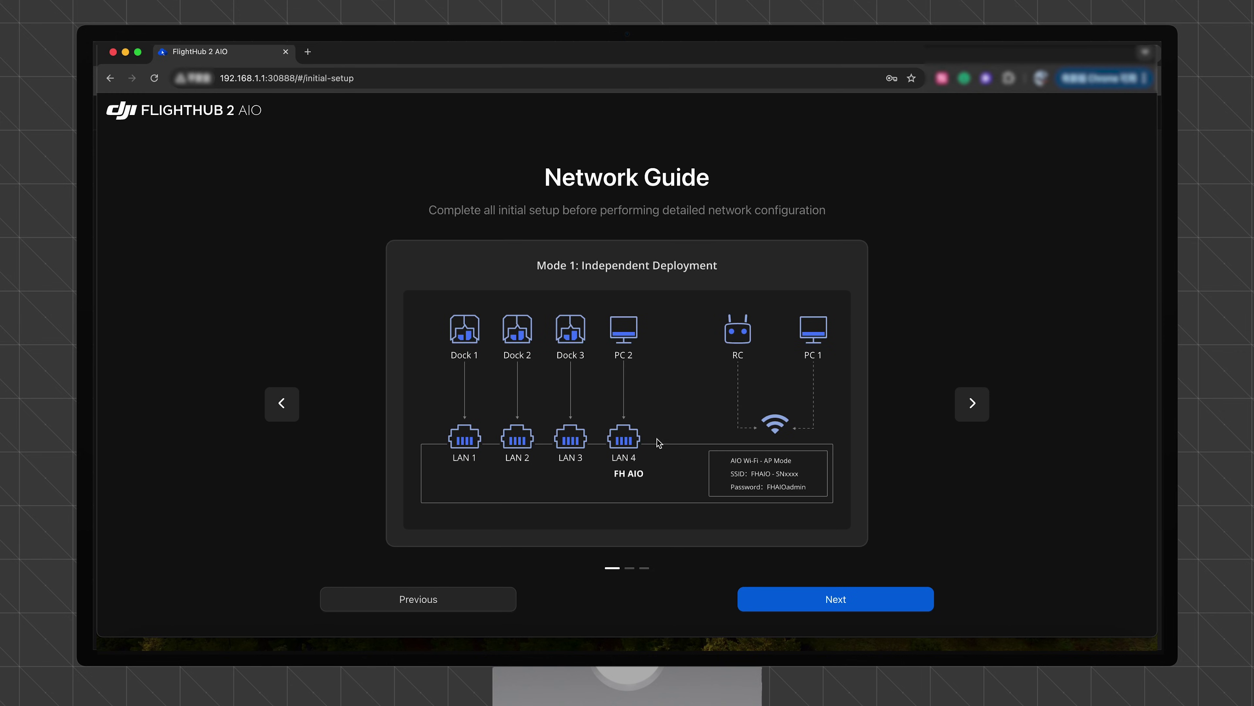
# View the Mode 2 and Mode 3 network diagrams, then continue past the Network Guide.
pyautogui.click(628, 568)
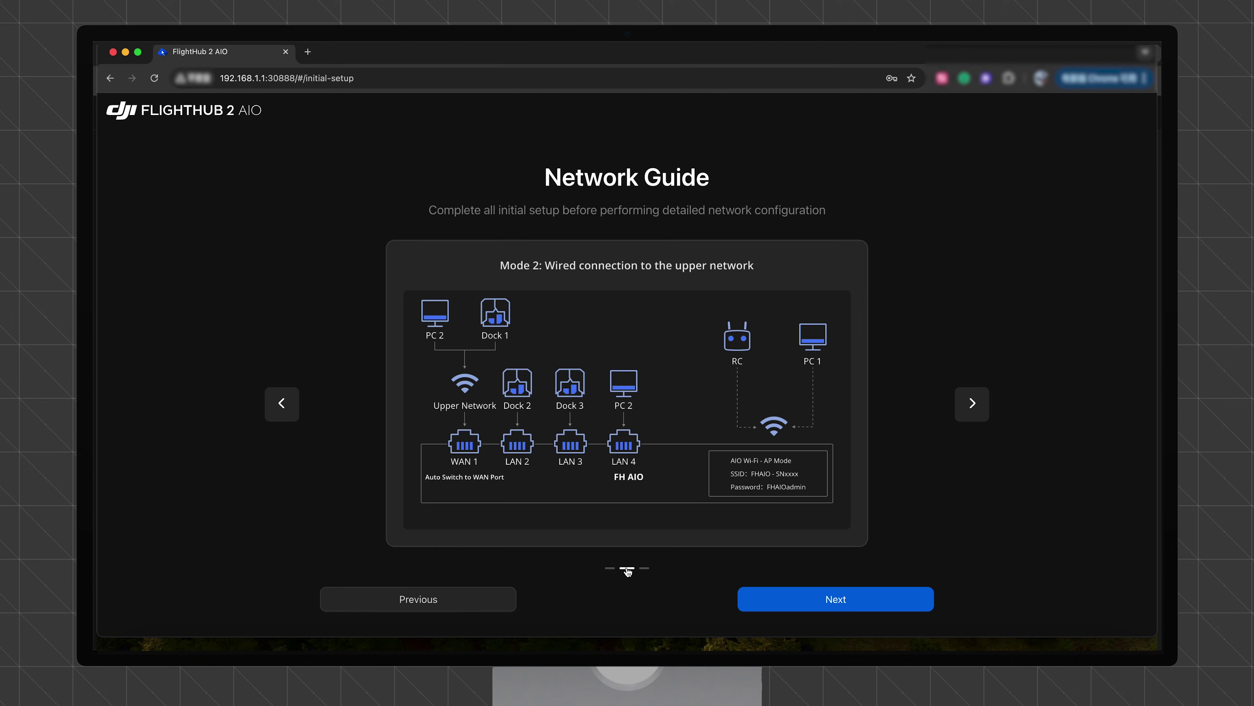
pyautogui.click(644, 569)
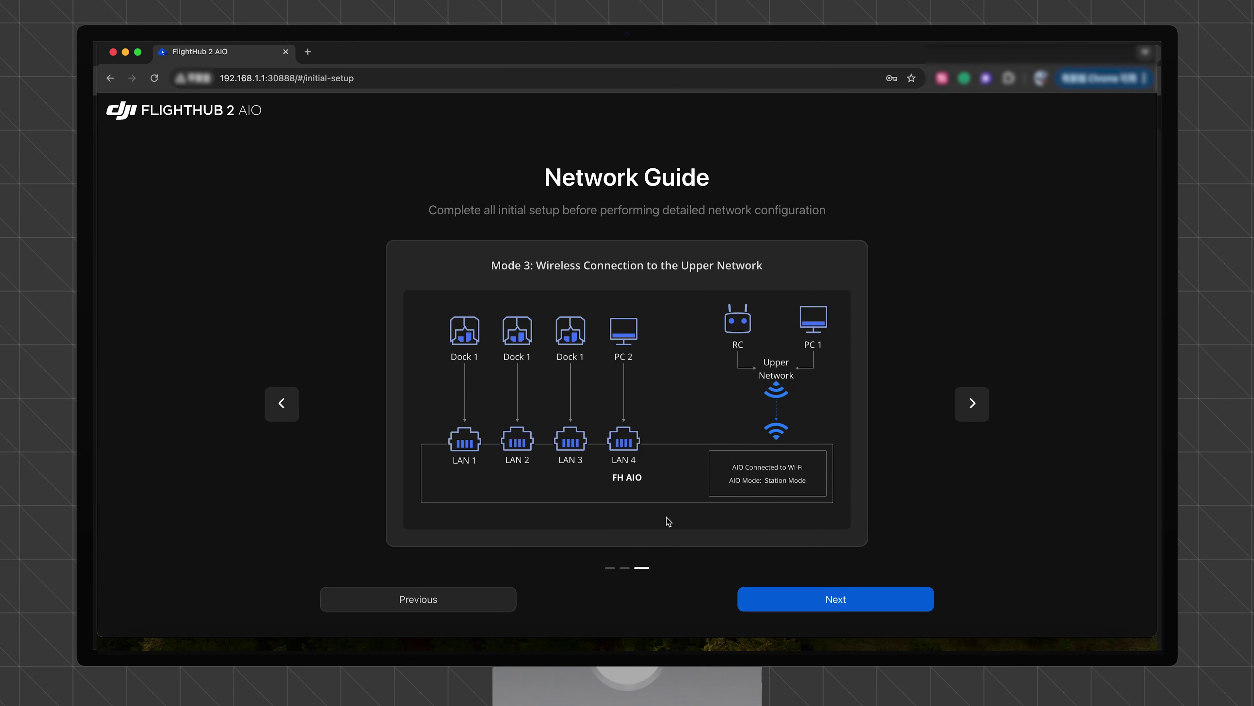
pyautogui.click(794, 595)
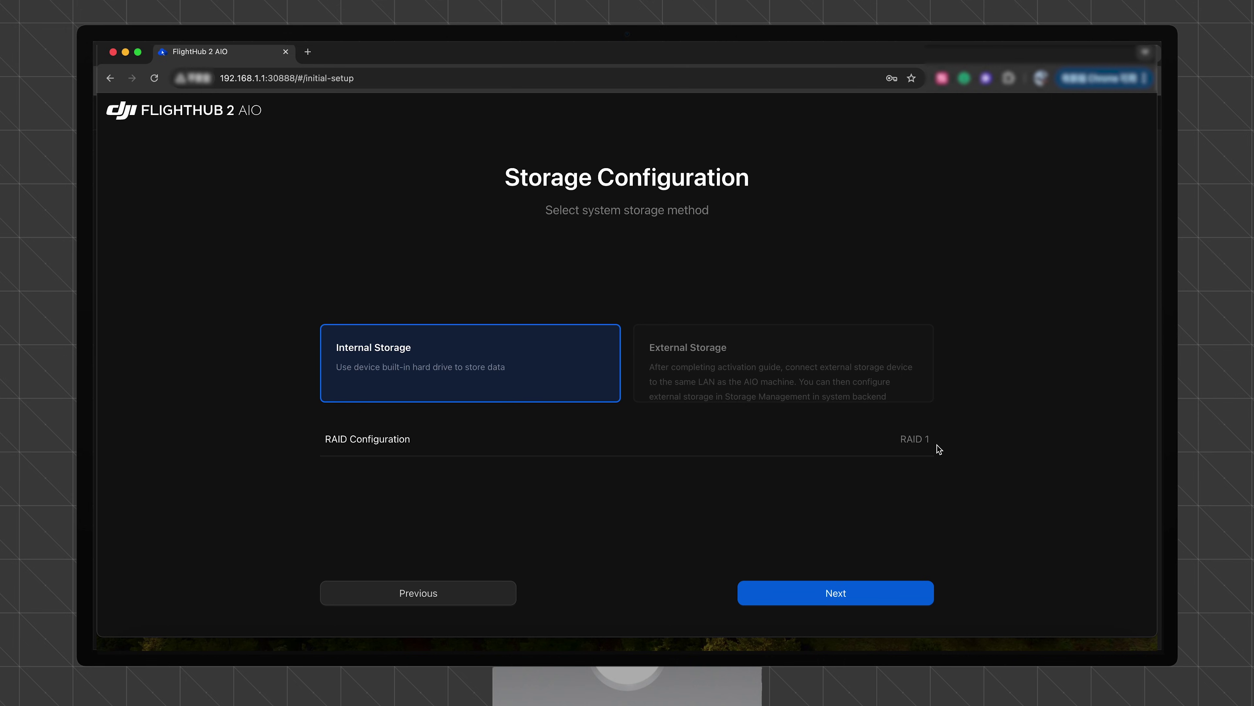
# Accept Internal Storage and confirm the device license to start FlightHub initialization.
pyautogui.click(841, 591)
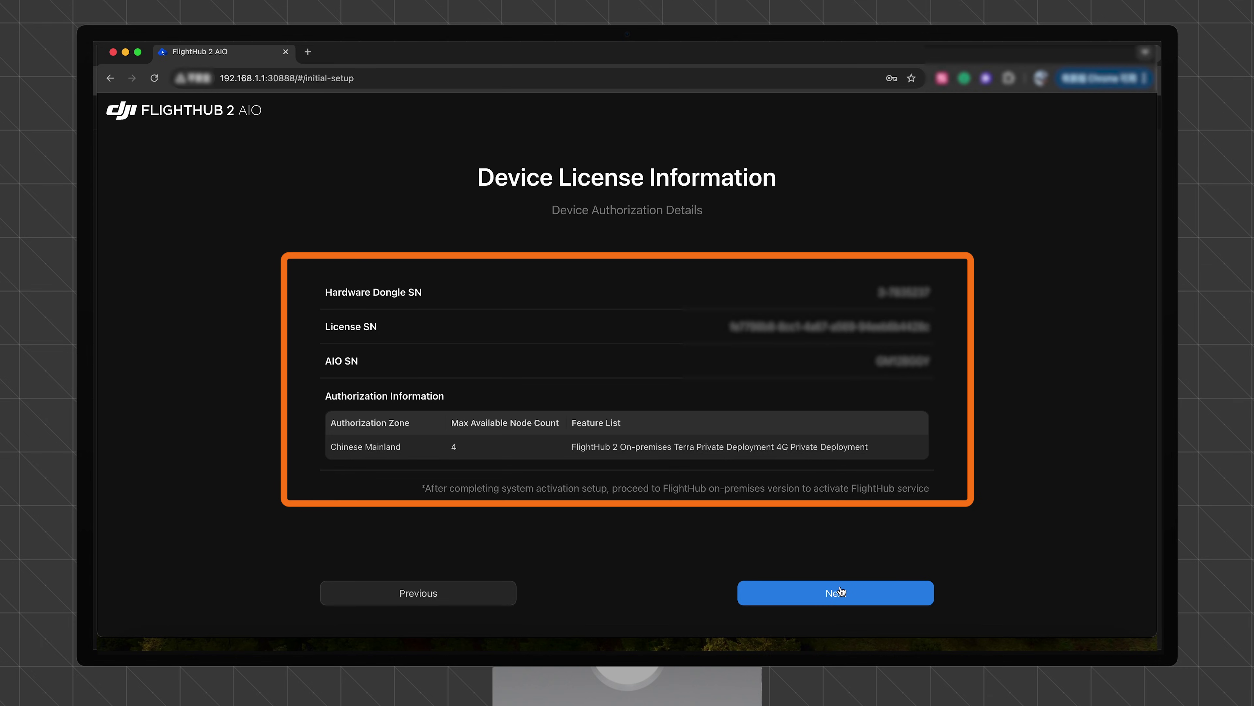
pyautogui.click(868, 593)
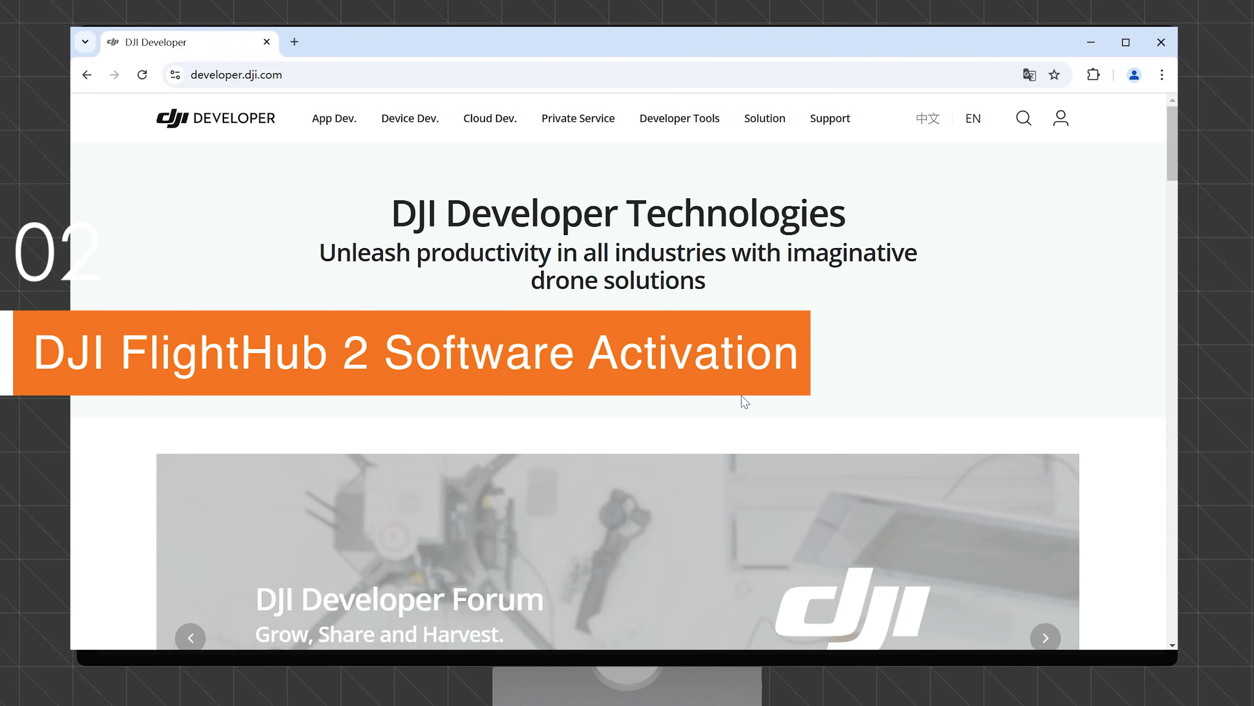
# Log in to the DJI account, review the developer application details and submit them.
pyautogui.click(660, 368)
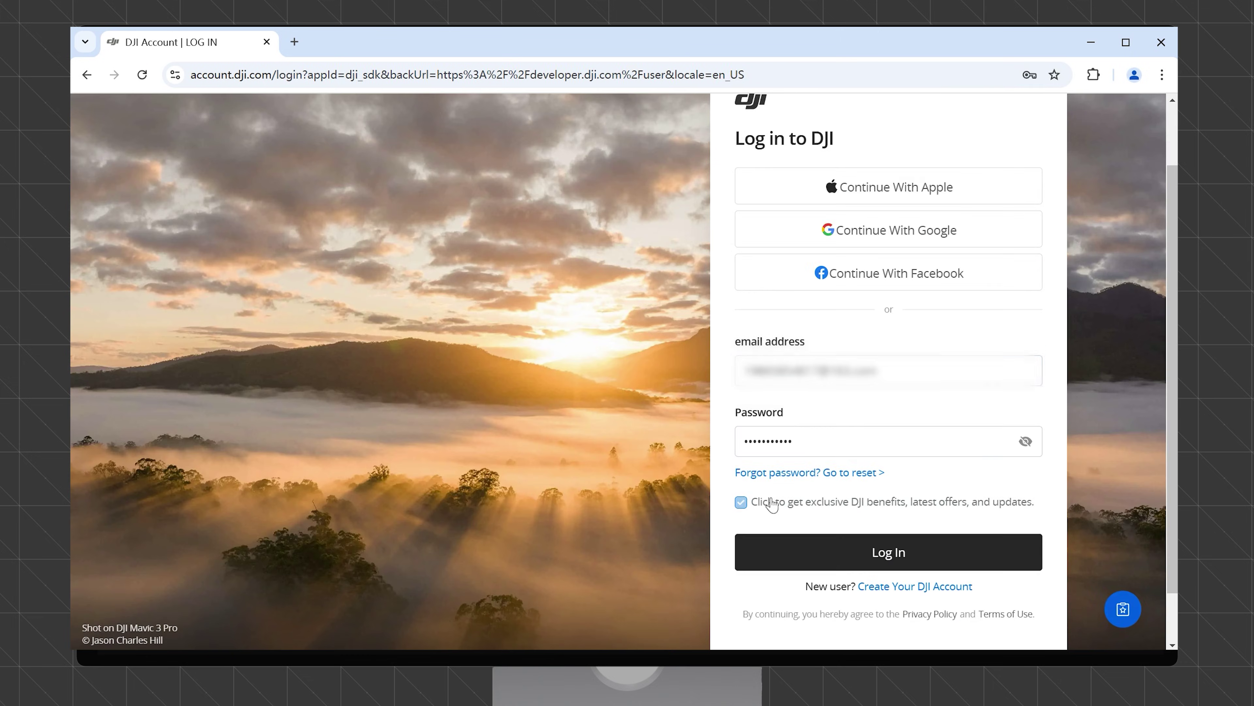
pyautogui.click(741, 502)
pyautogui.click(841, 551)
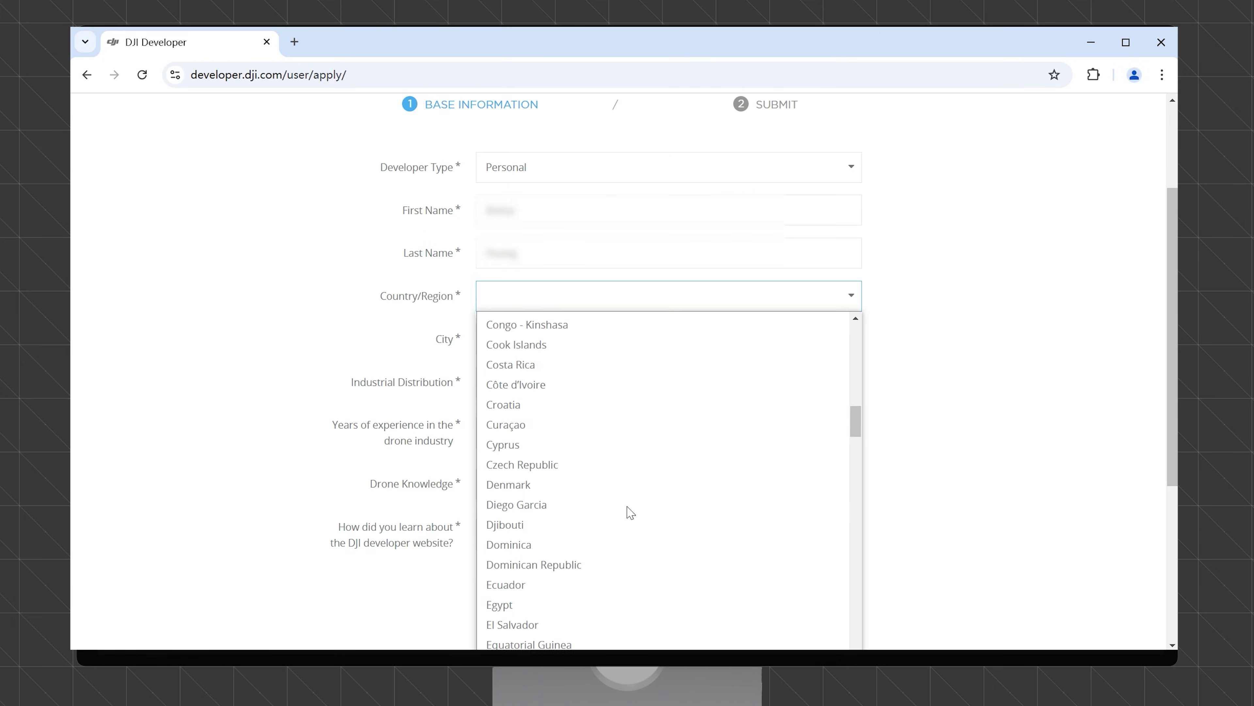
pyautogui.scroll(-15, 627, 510)
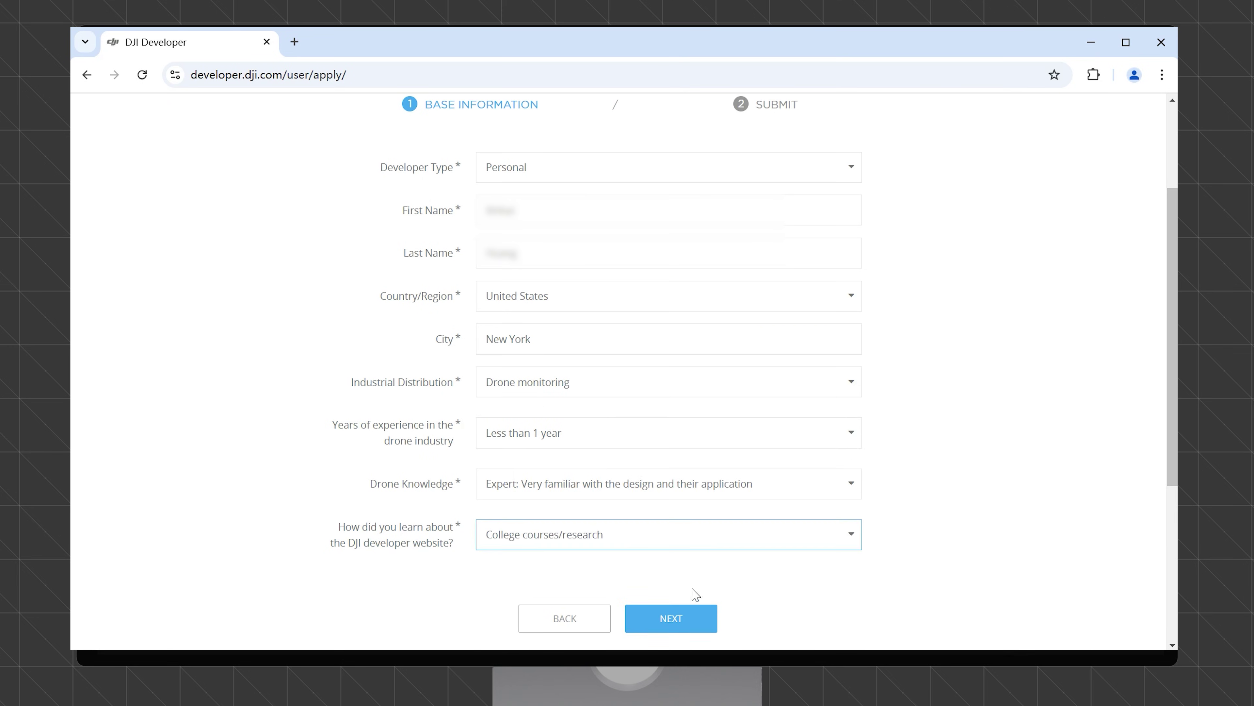
pyautogui.click(684, 618)
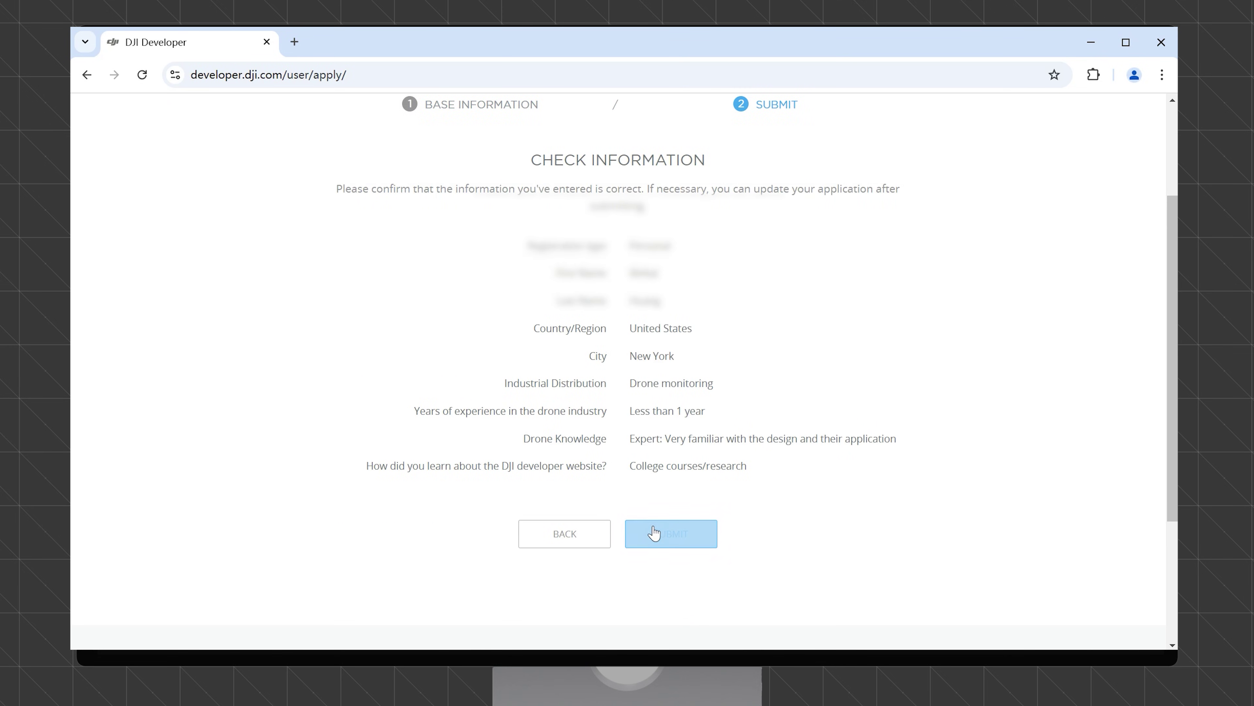
pyautogui.click(655, 535)
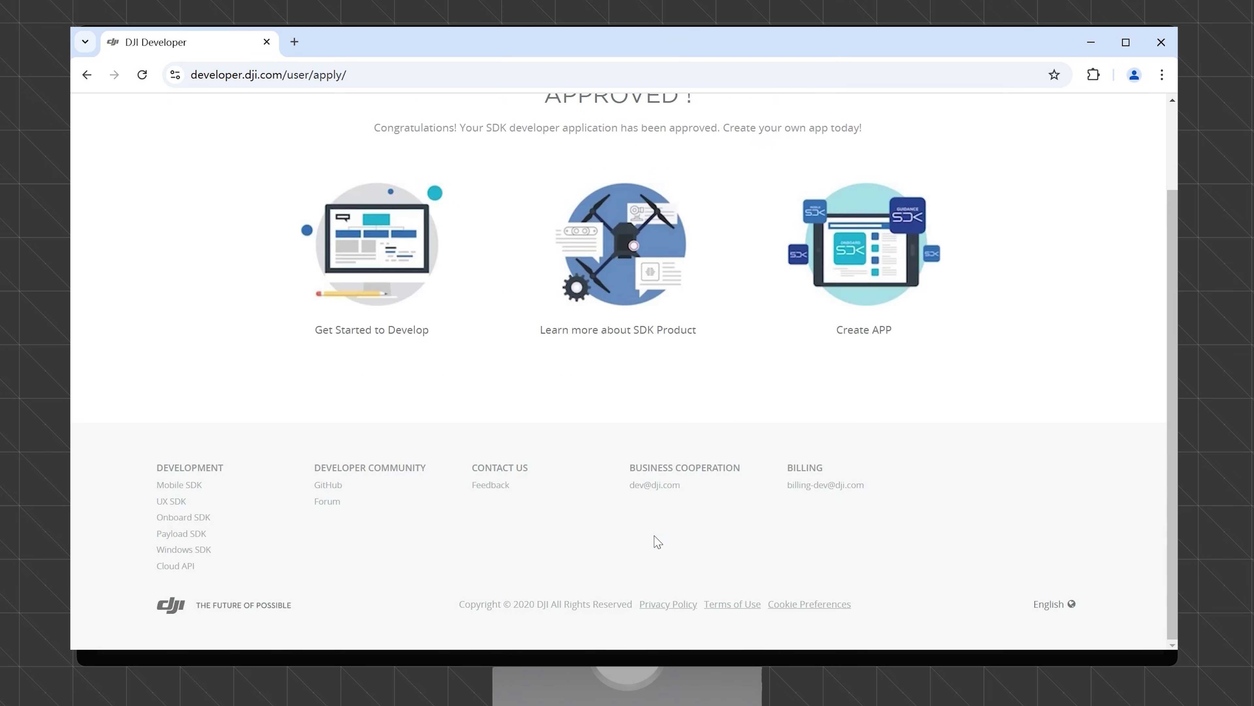
pyautogui.scroll(2, 657, 542)
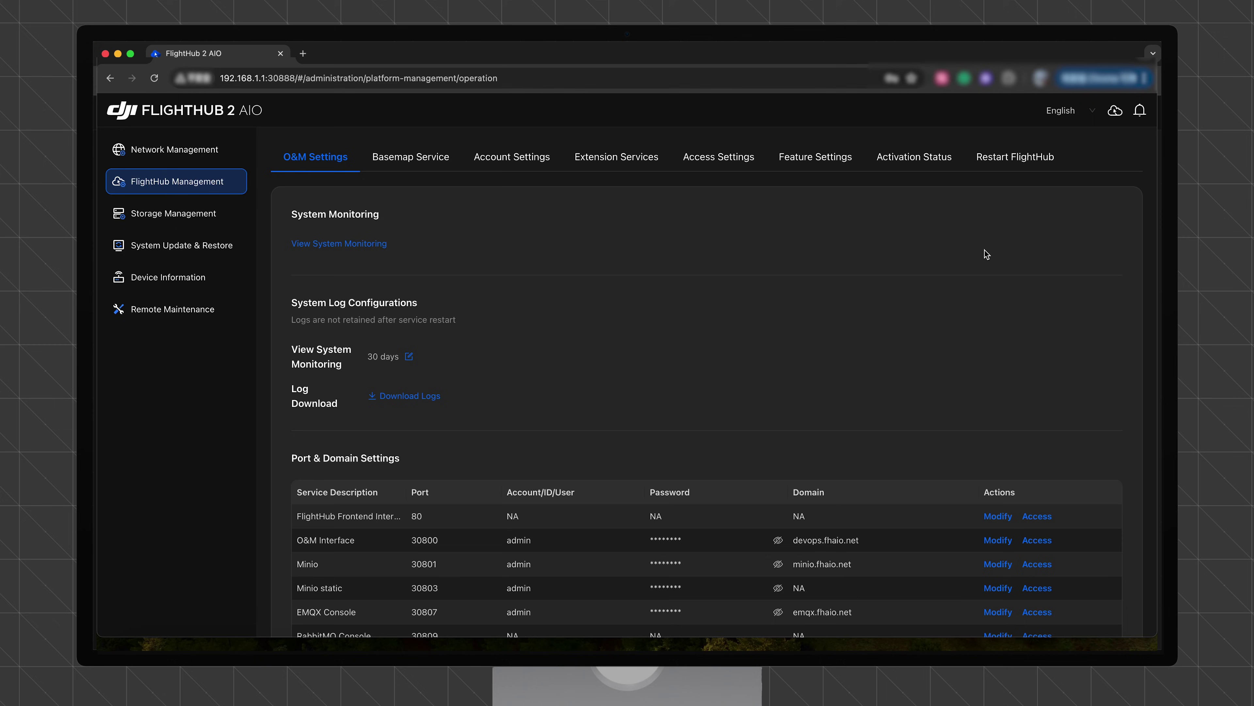
# Open the FlightHub 2 activation page from the cloud icon in the admin console.
pyautogui.click(1116, 111)
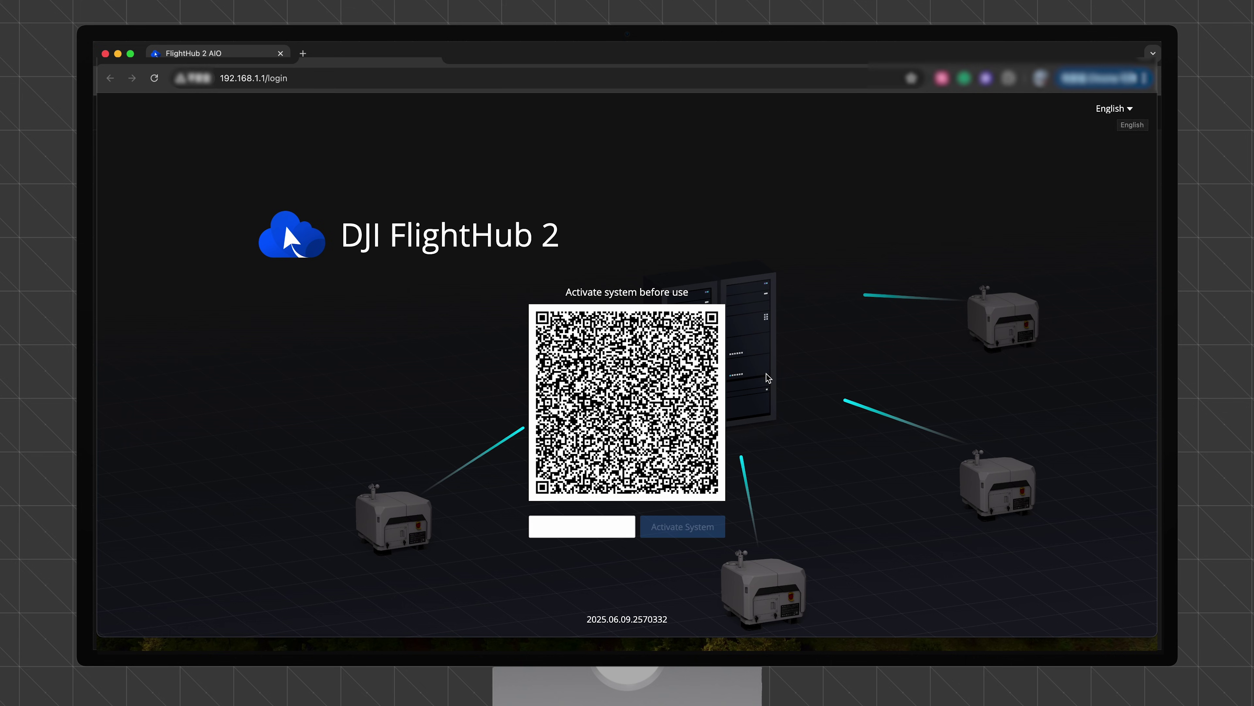
# Enter the activation code obtained from the scanned QR code and activate the system.
pyautogui.click(541, 530)
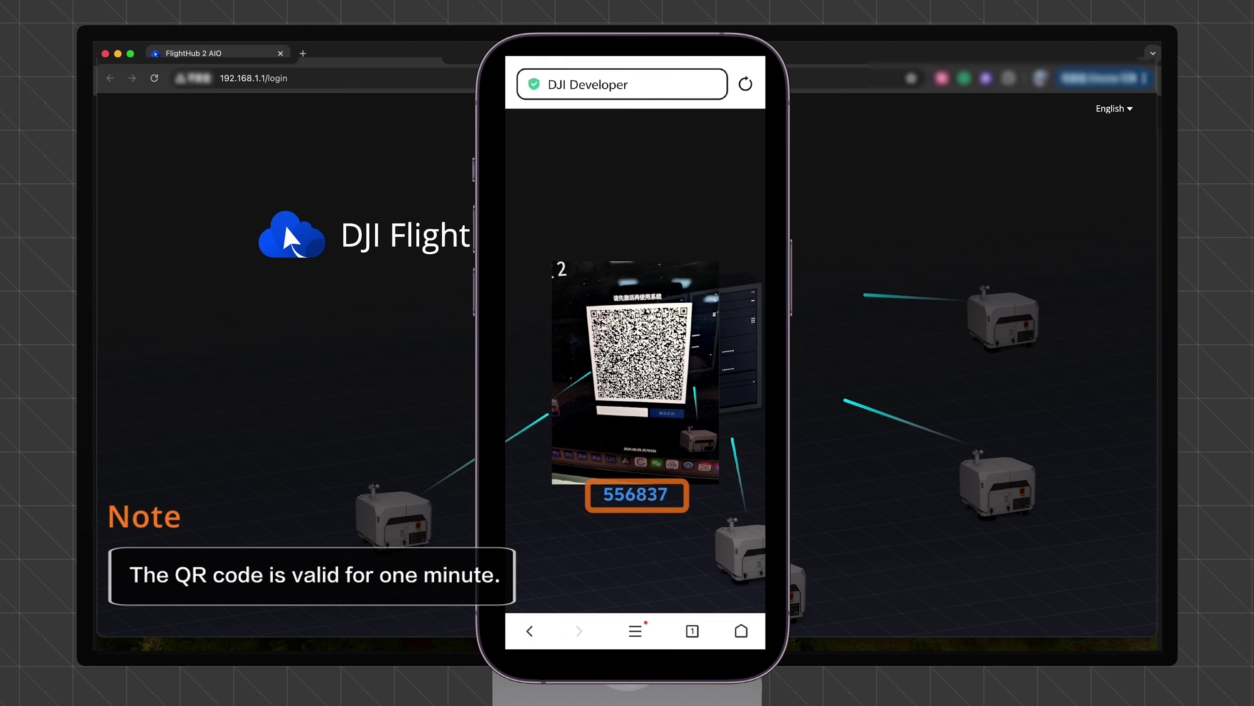
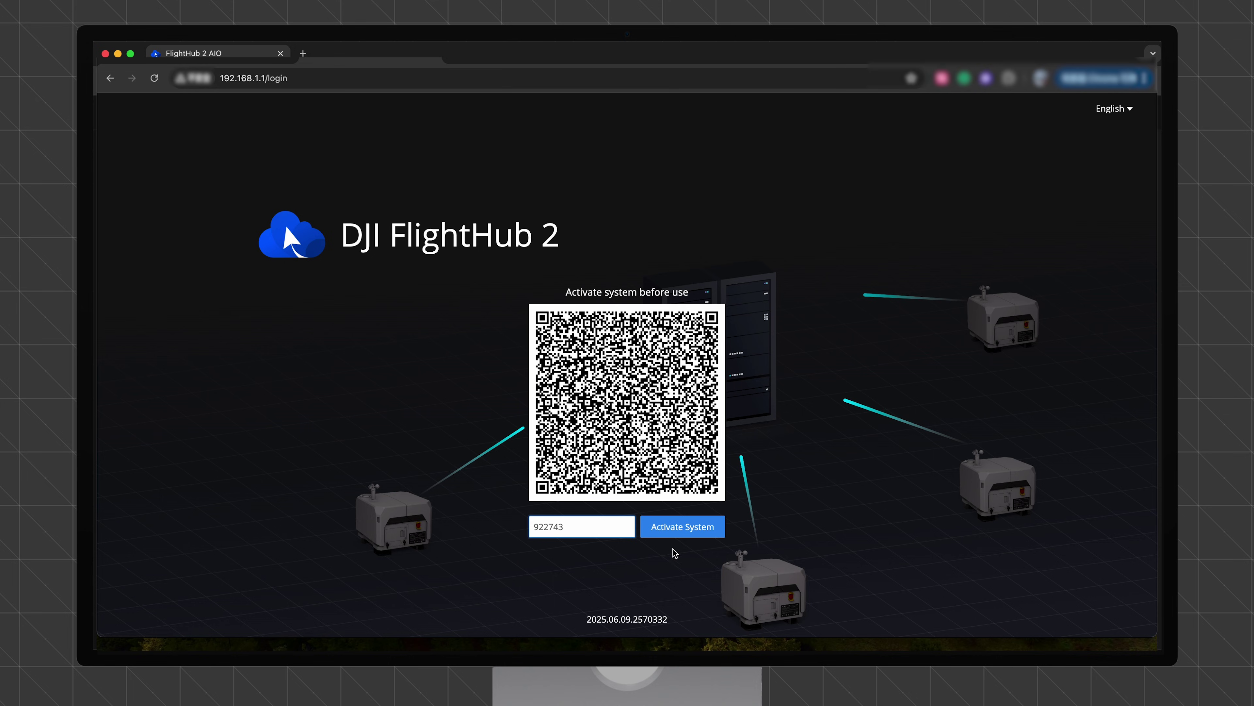
pyautogui.click(682, 529)
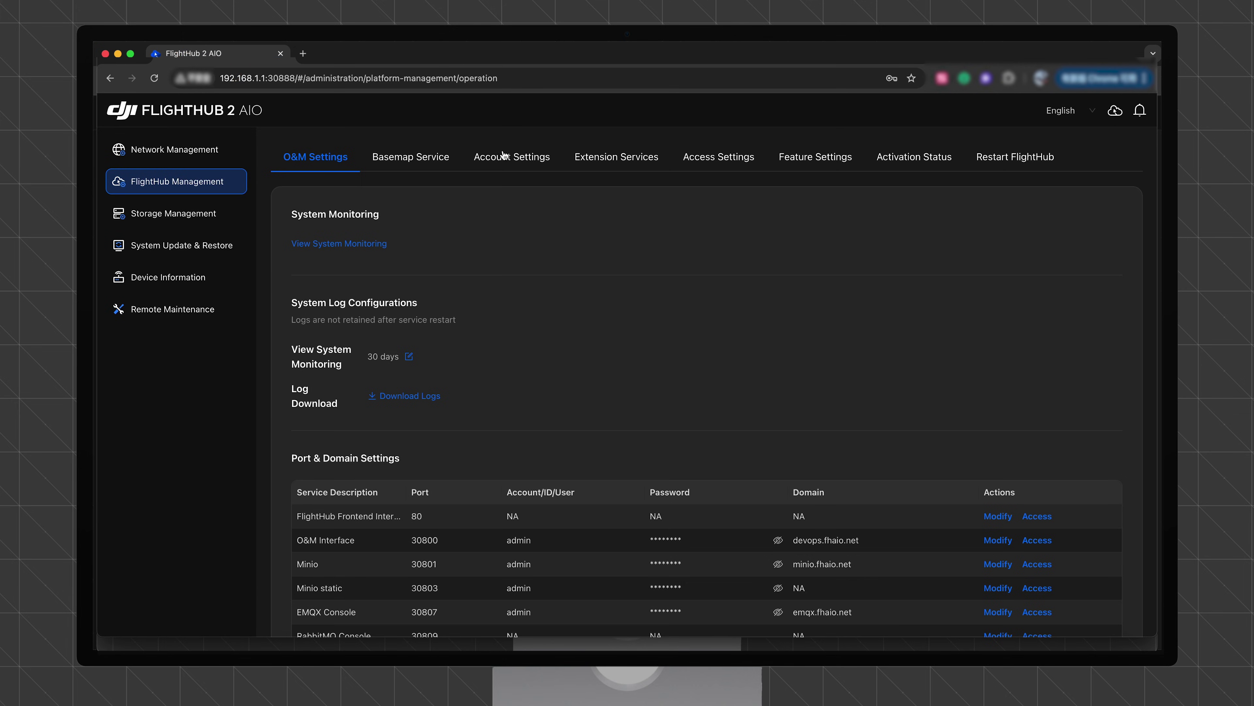
# Open Account Settings to view the local super admin account 'admin'.
pyautogui.click(512, 157)
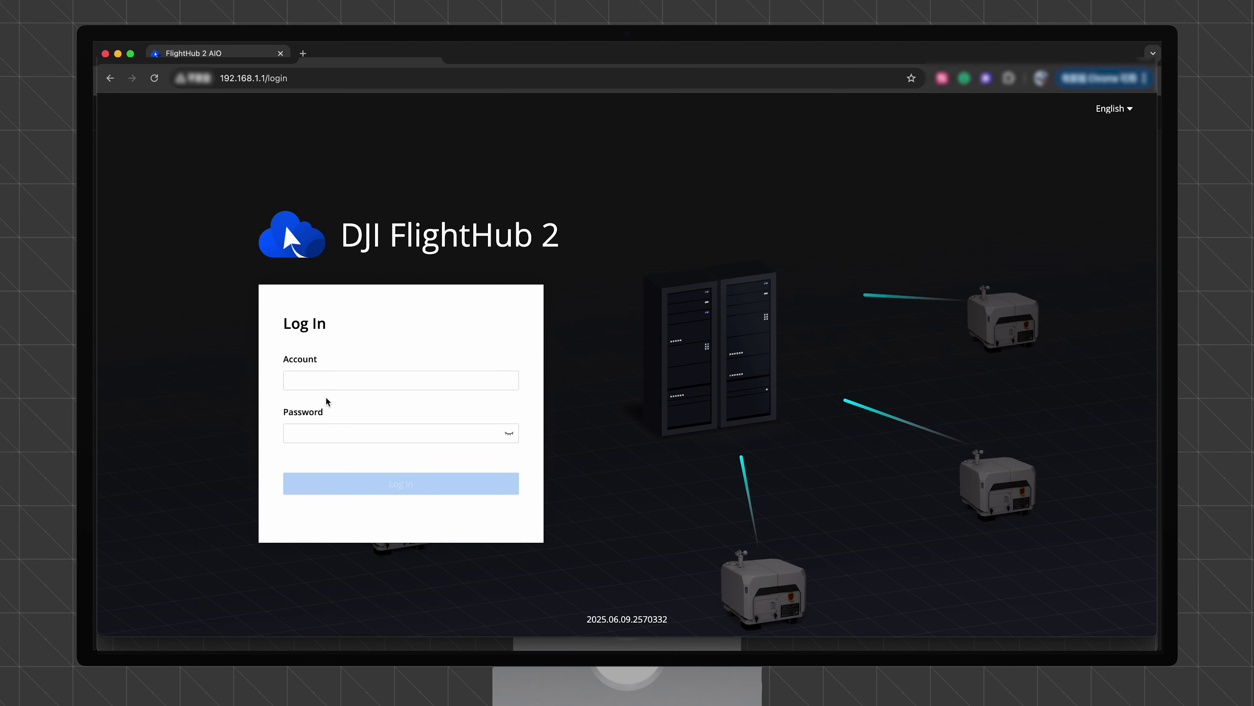
# Log in with the account name 'admin' to reach the Create a New Organization page.
pyautogui.click(332, 381)
pyautogui.write('adm')
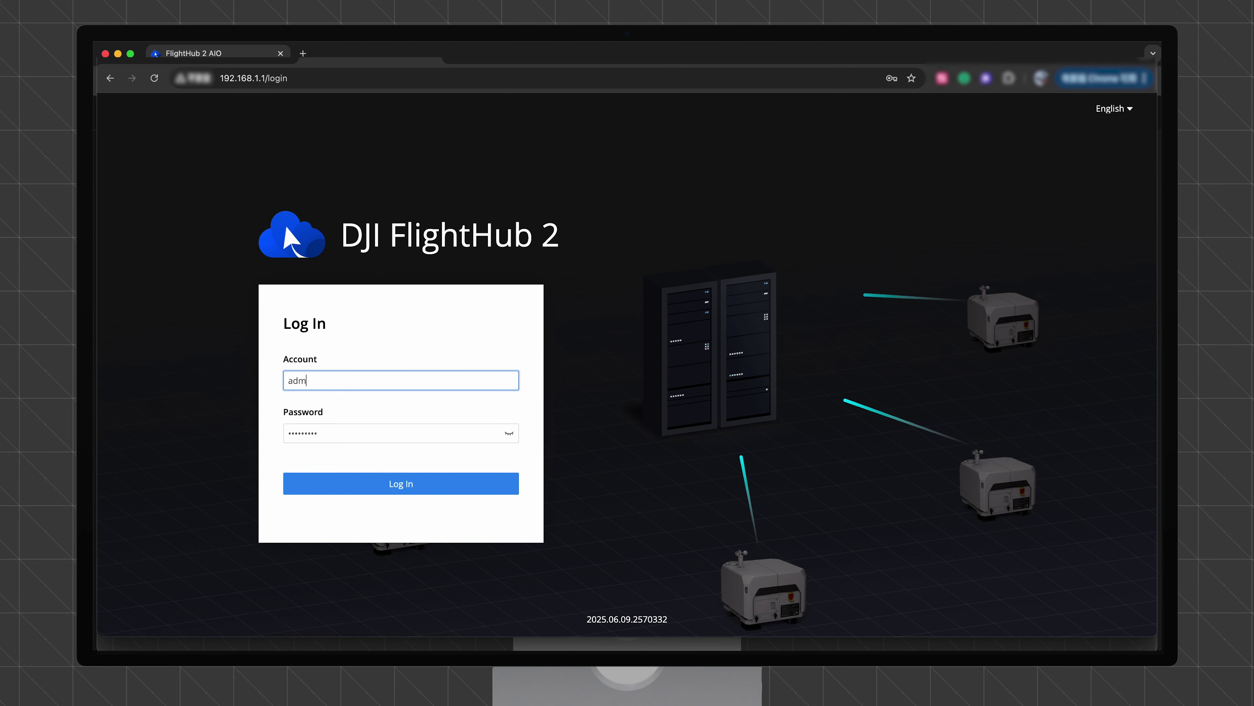
pyautogui.write('in')
pyautogui.click(401, 483)
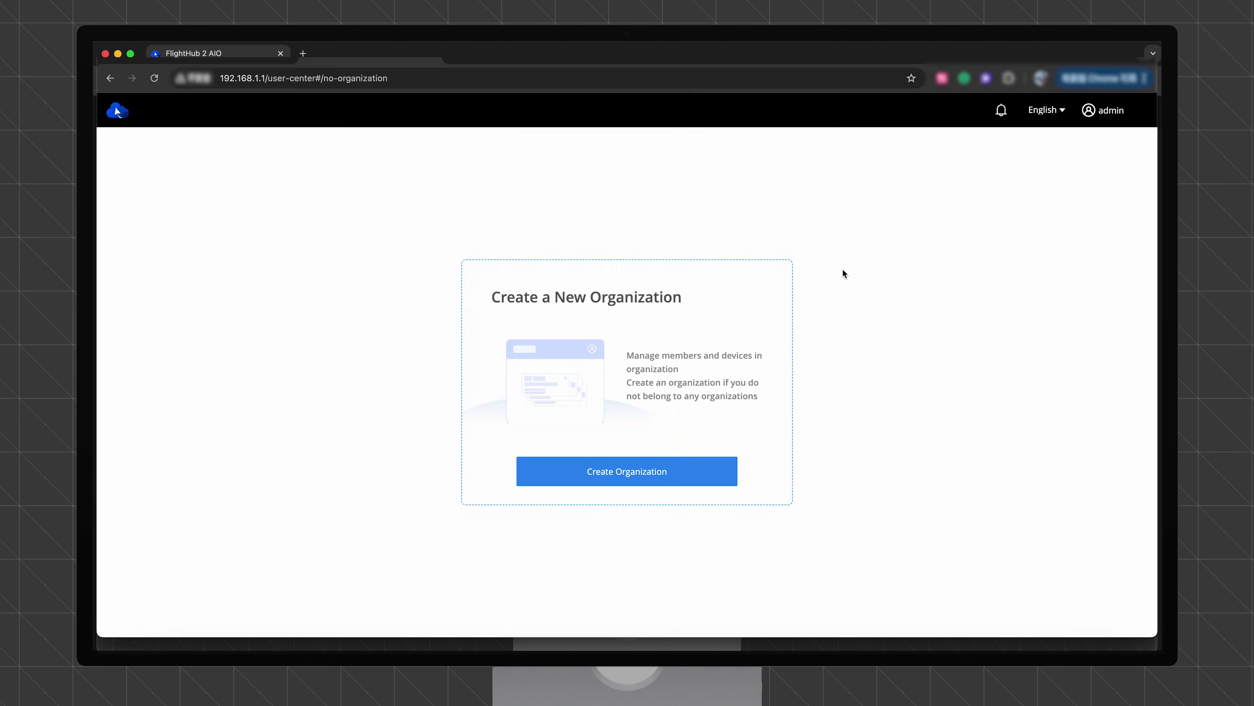